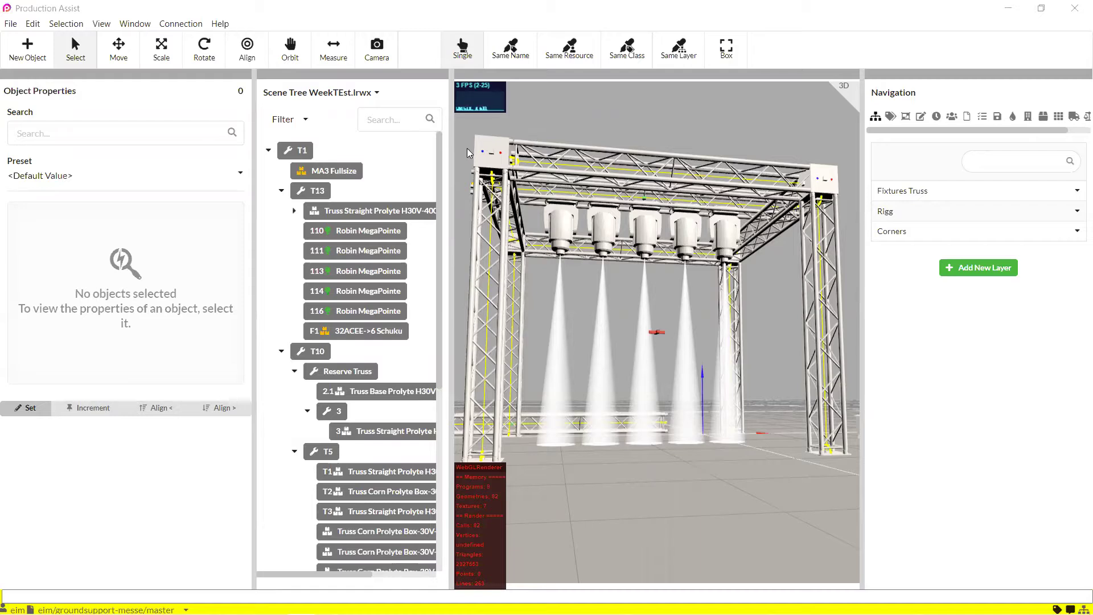
Step: Select fixture 110 Robin MegaPointe, check its name, object ID and class, then list the scene's classes
click(377, 230)
click(376, 231)
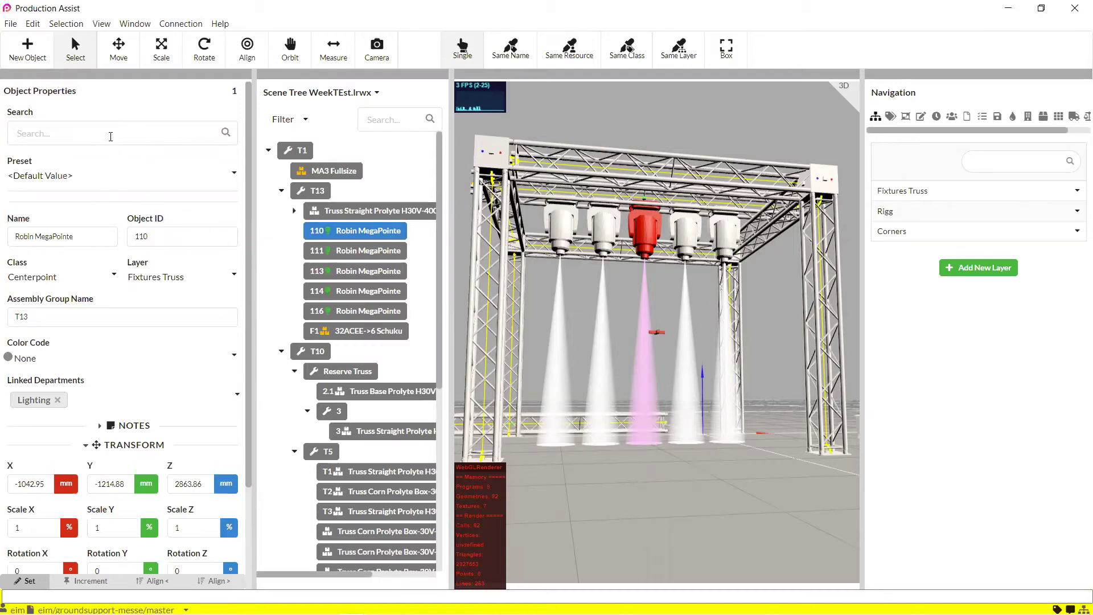
click(110, 137)
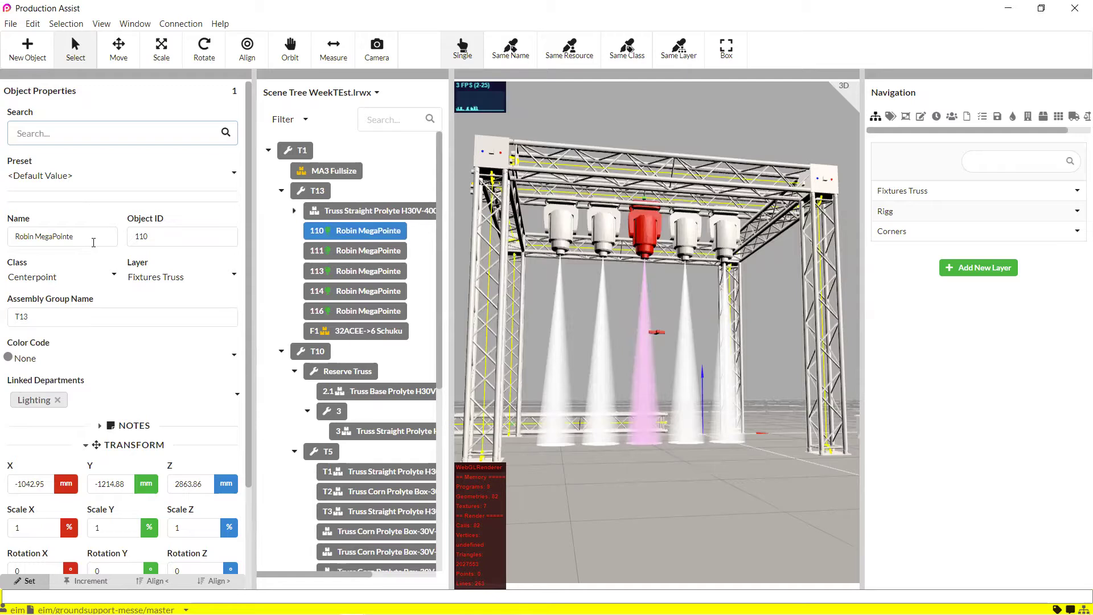
click(93, 244)
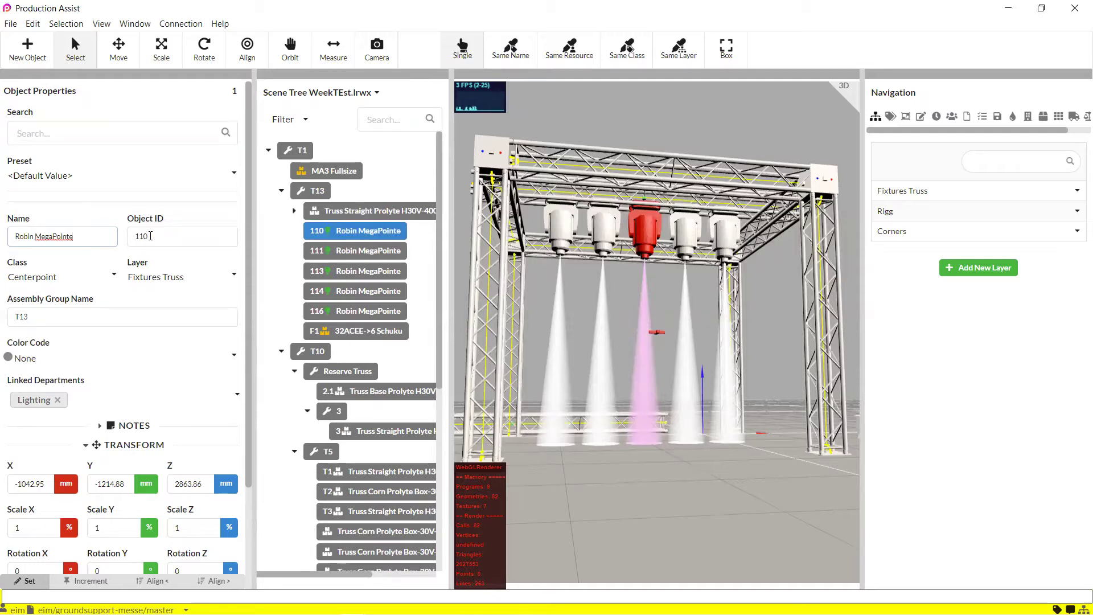
click(154, 235)
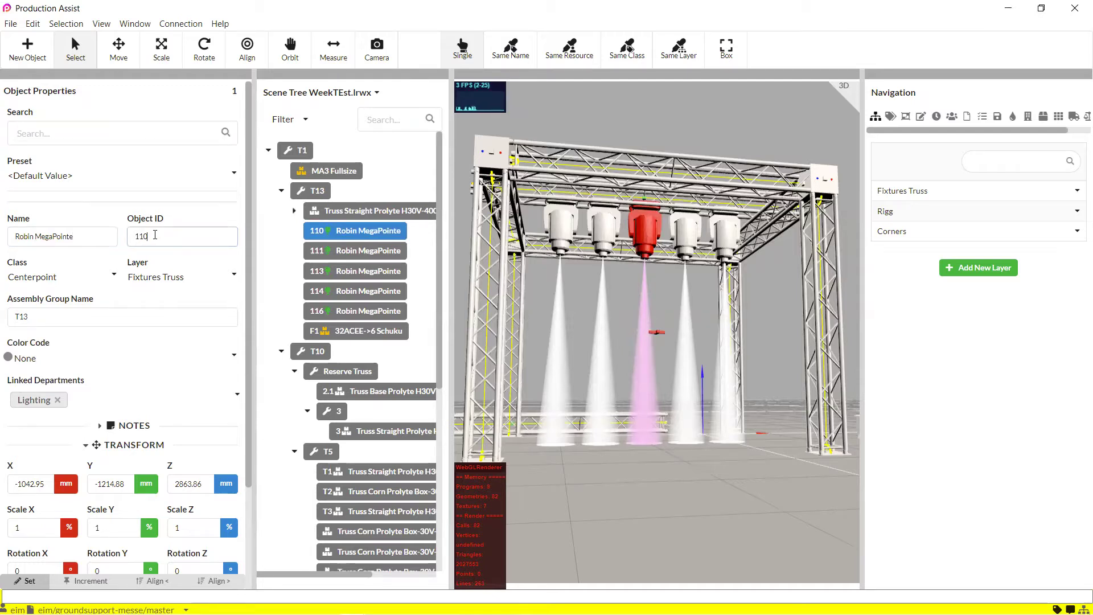
click(76, 277)
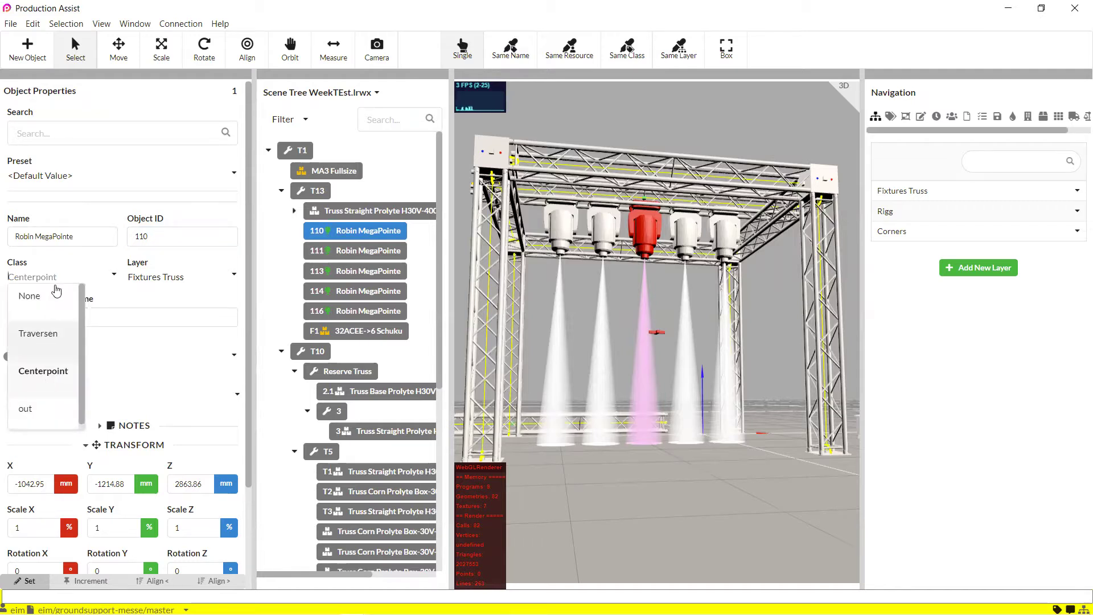
click(891, 116)
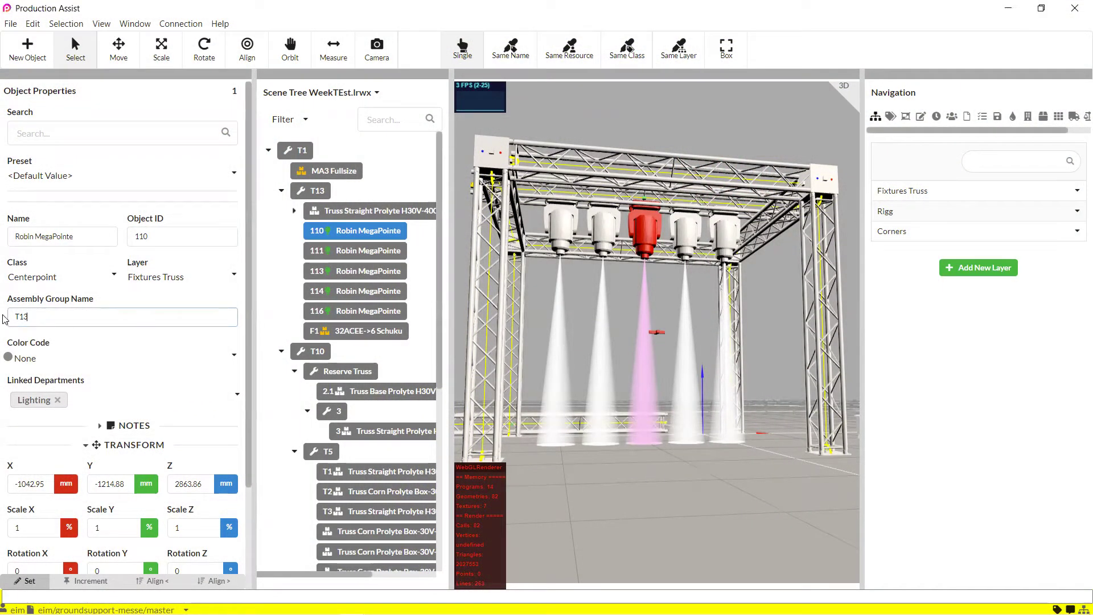
Step: Change fixture 110's Assembly Group Name from T13 to 'Truss 2'
double_click(44, 315)
key(BackSpace)
text(Truss 2)
key(Return)
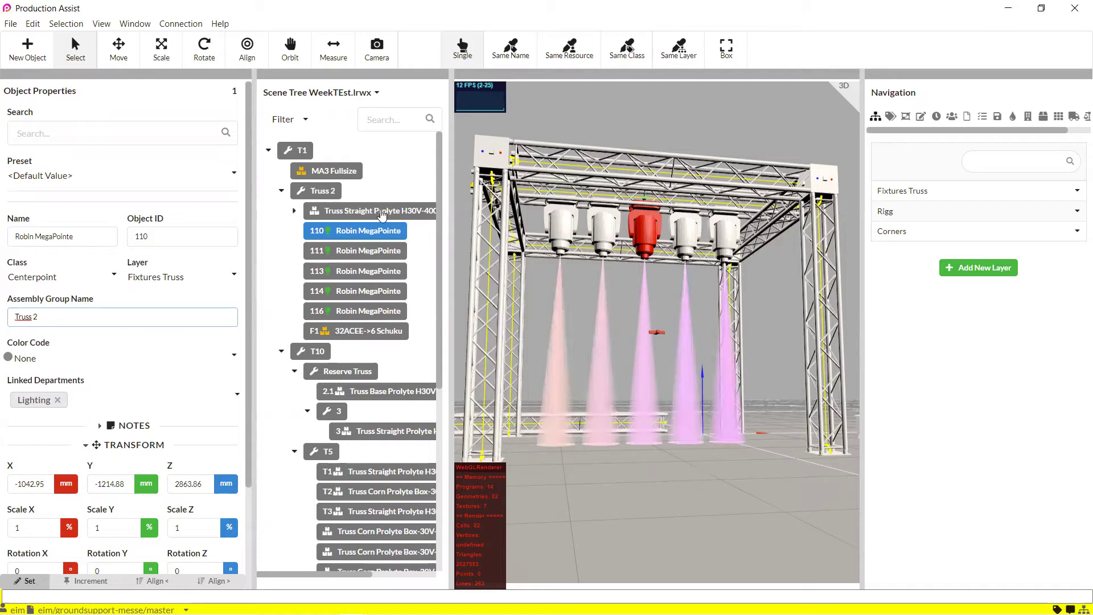
Step: Give the Truss 2 group colour code Middle 1 and collapse its Transform section
click(323, 191)
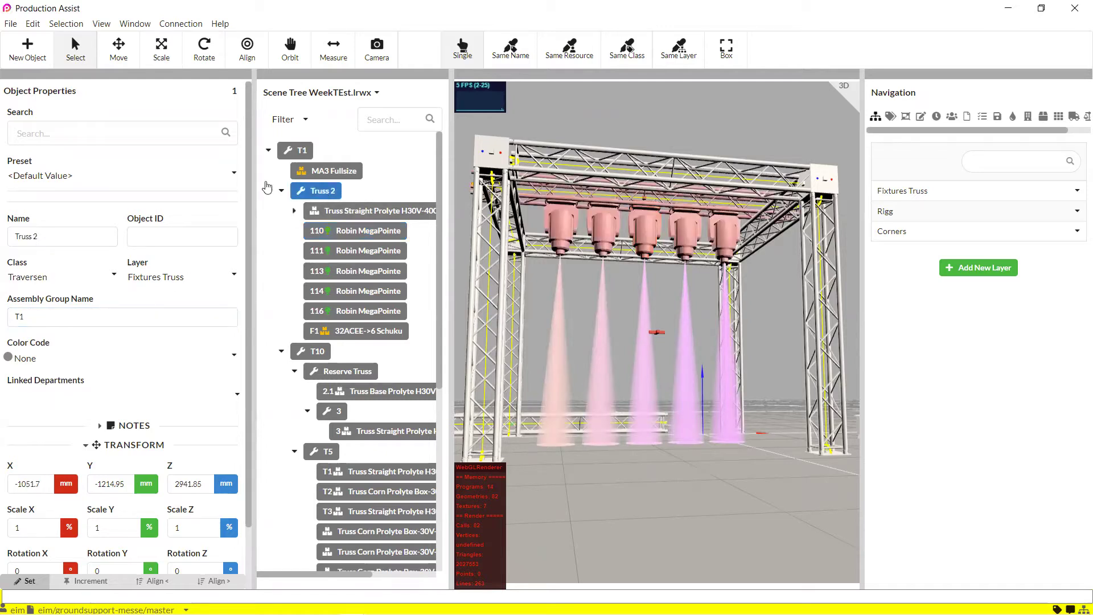
click(54, 358)
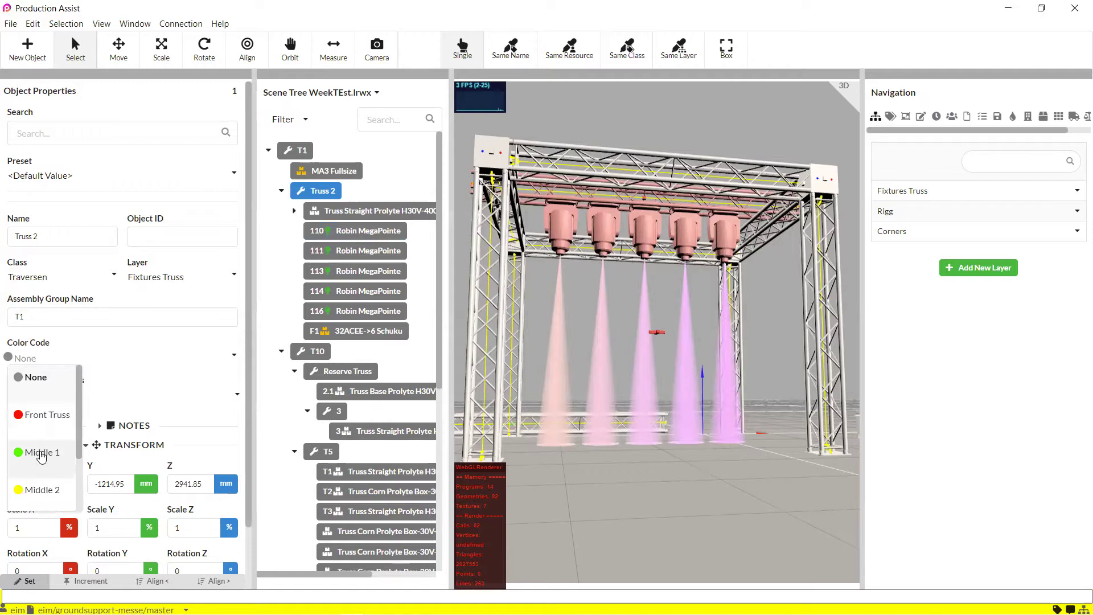
click(42, 454)
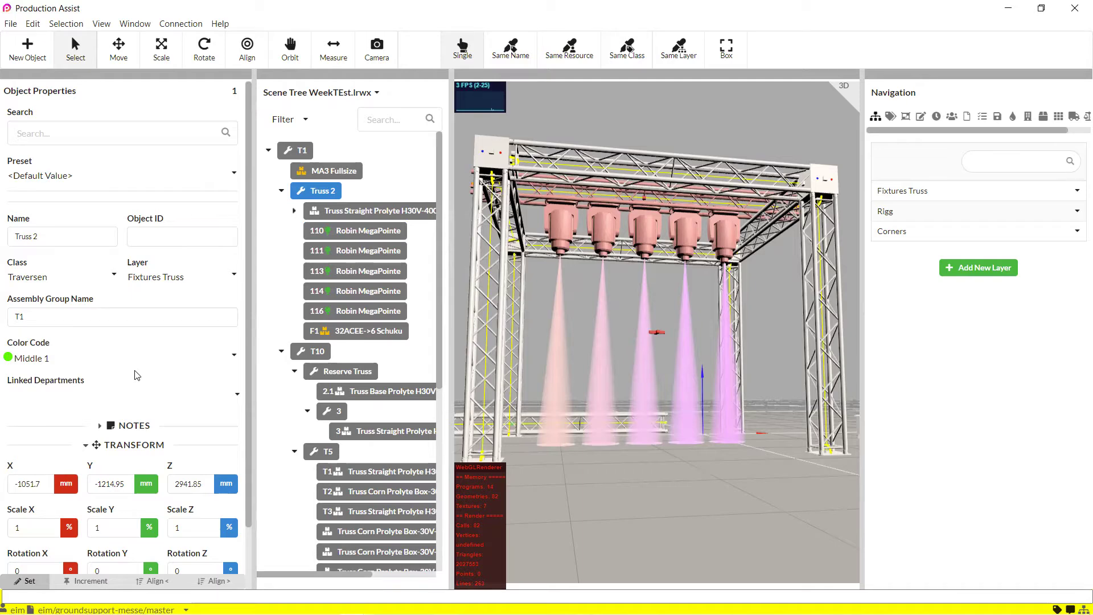
scroll(136, 377, down, 1)
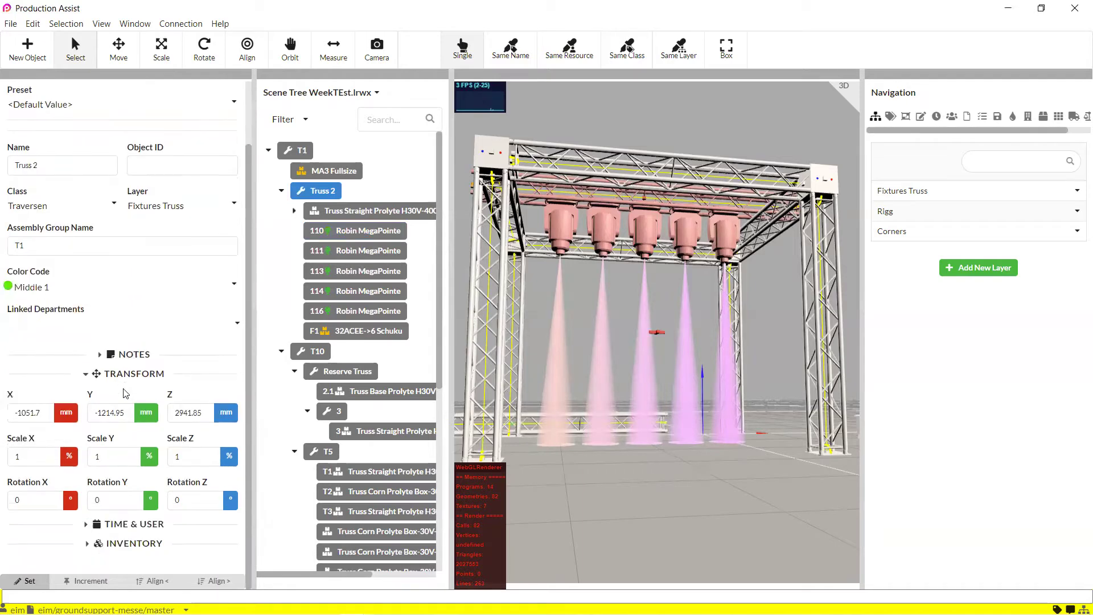
click(85, 376)
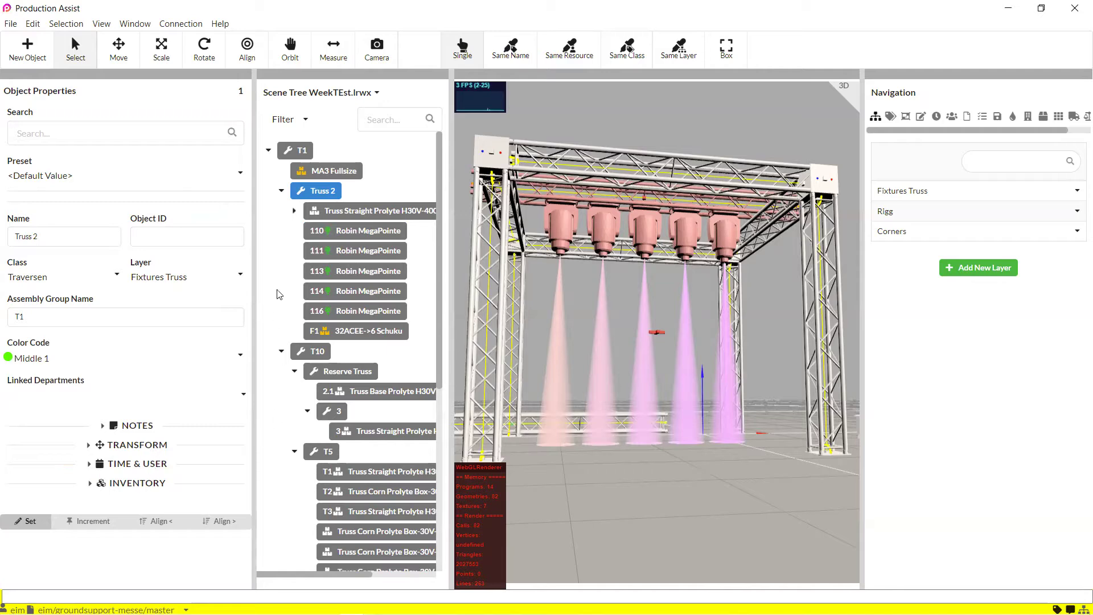
Step: Reselect fixture 110 Robin MegaPointe and expand its Fixture Data section showing FID 110
click(344, 234)
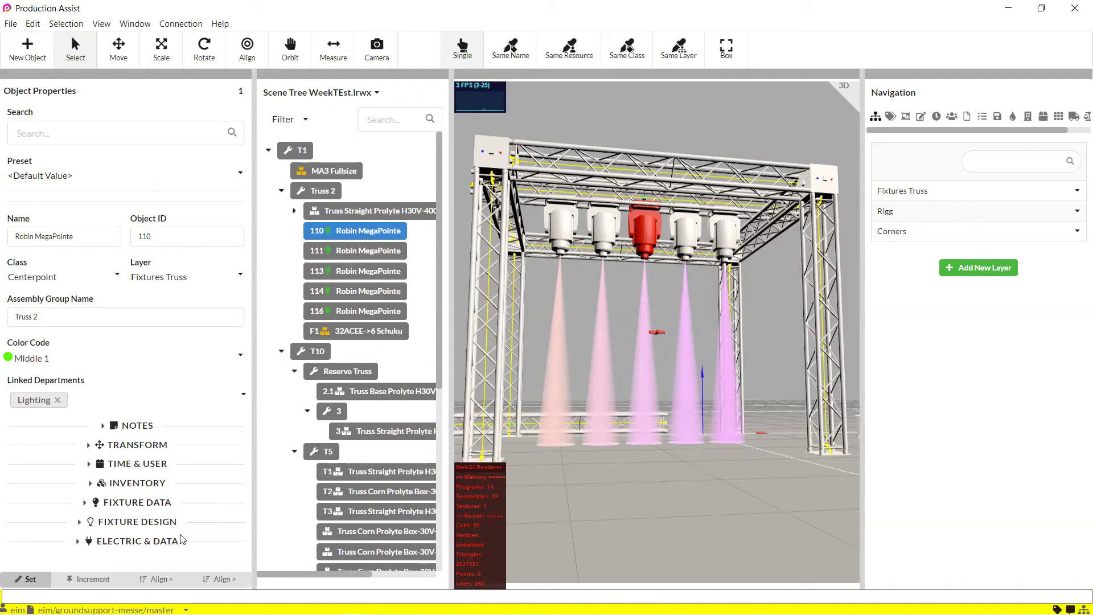
click(167, 505)
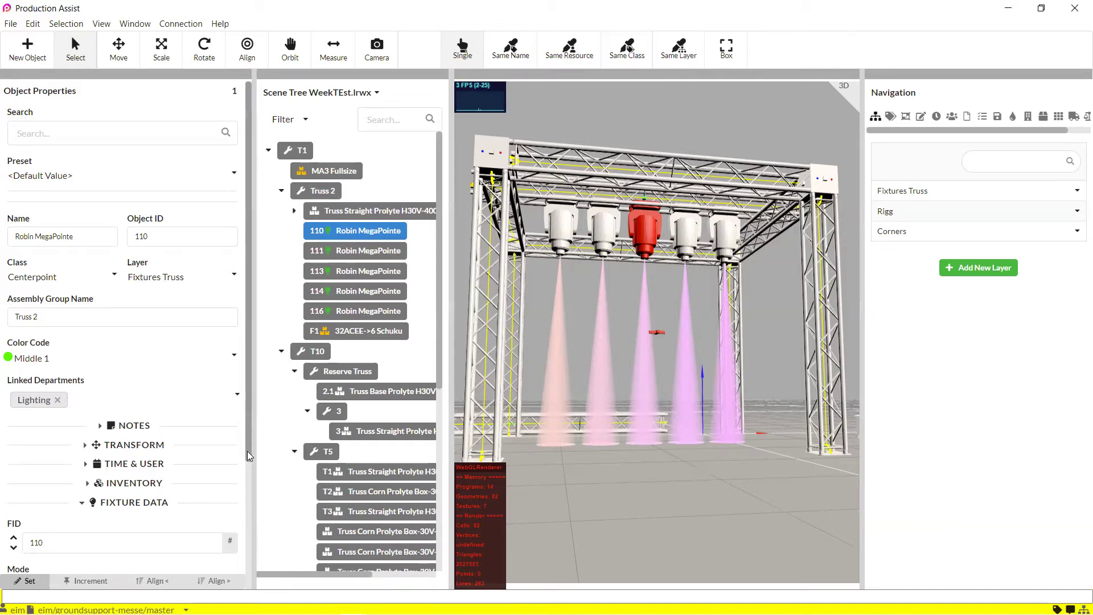
Step: Scroll through fixture 110's properties to check its FID and object ID values
scroll(248, 455, down, 1)
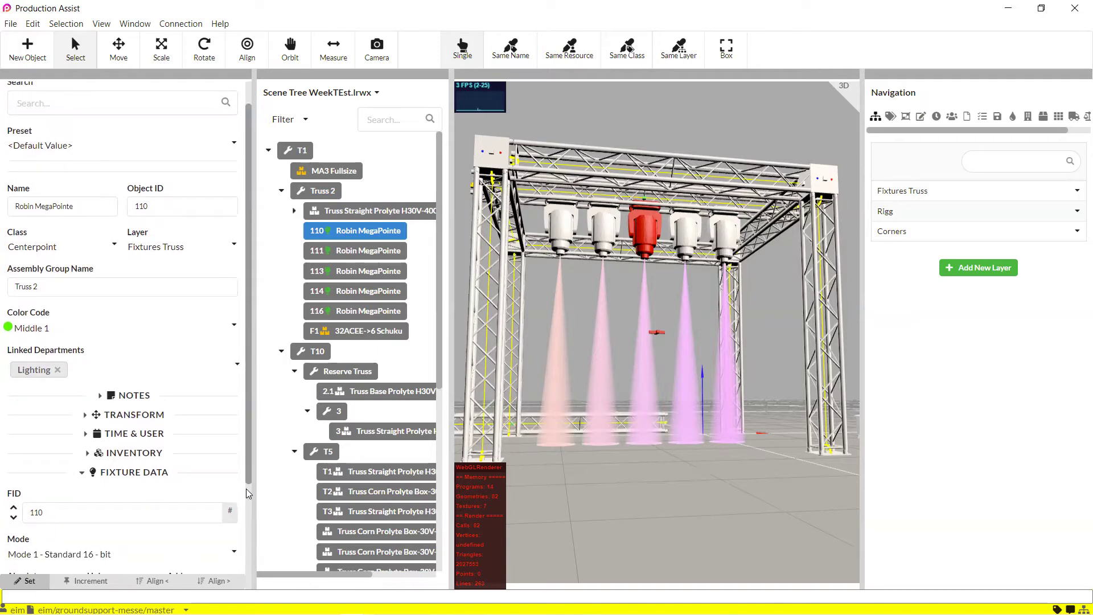
scroll(246, 490, down, 4)
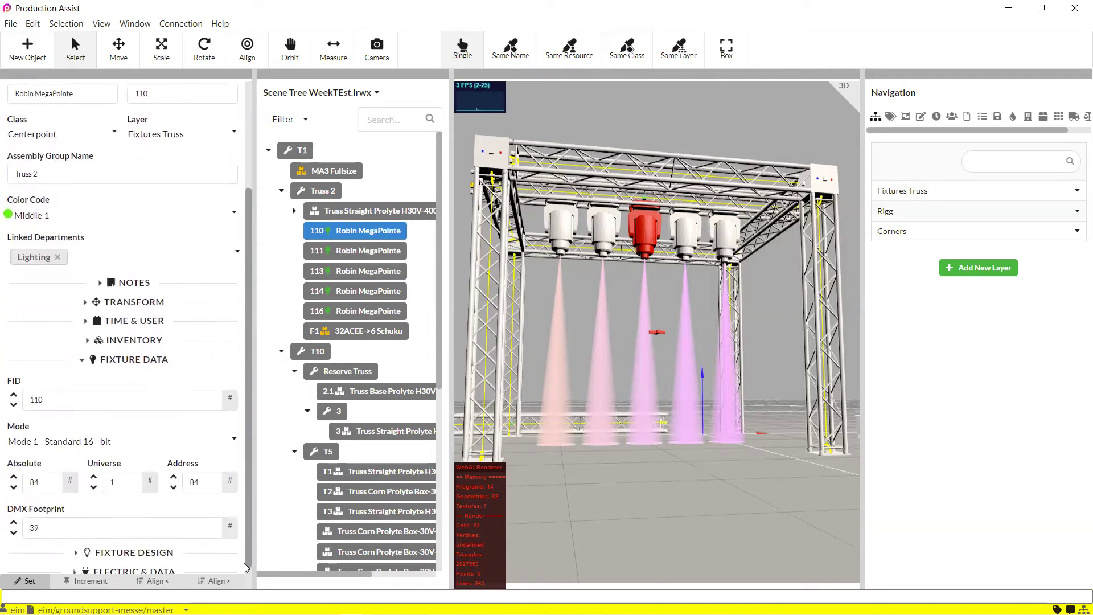
scroll(194, 571, down, 1)
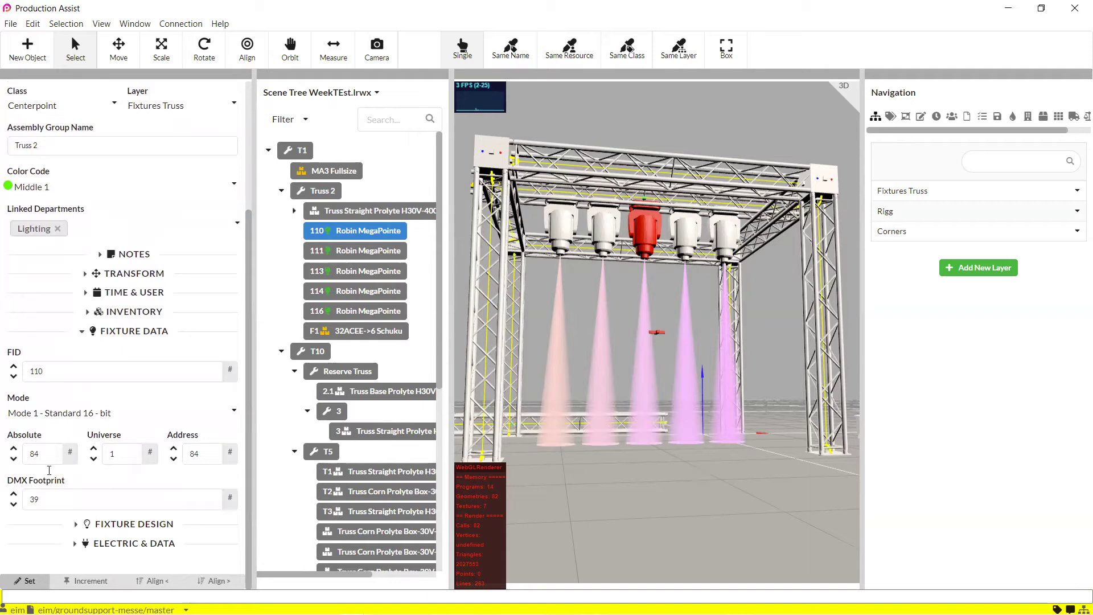
click(71, 376)
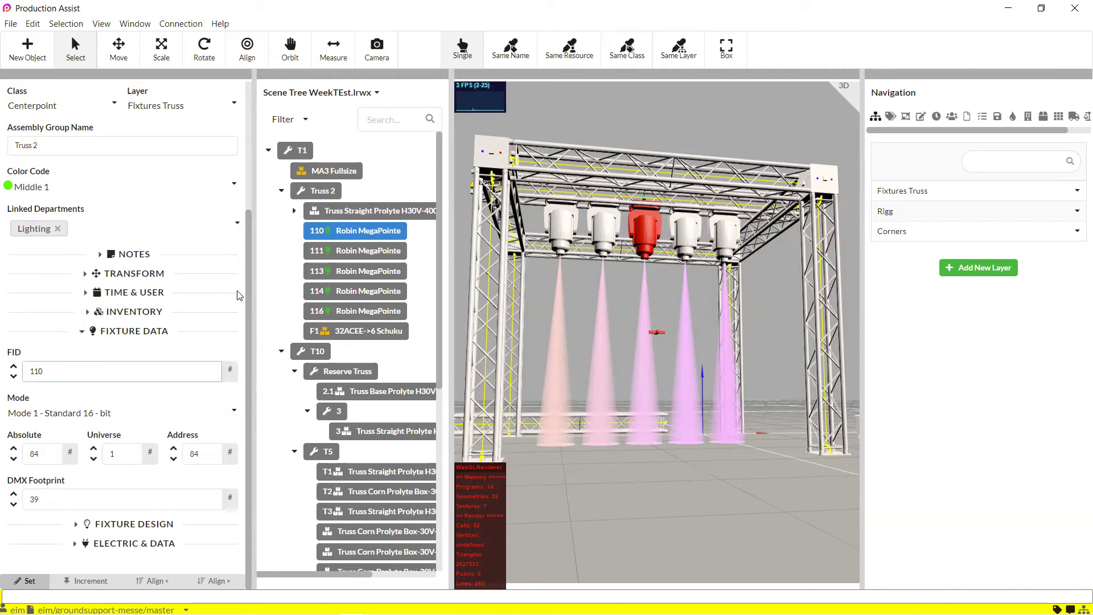
scroll(251, 267, up, 2)
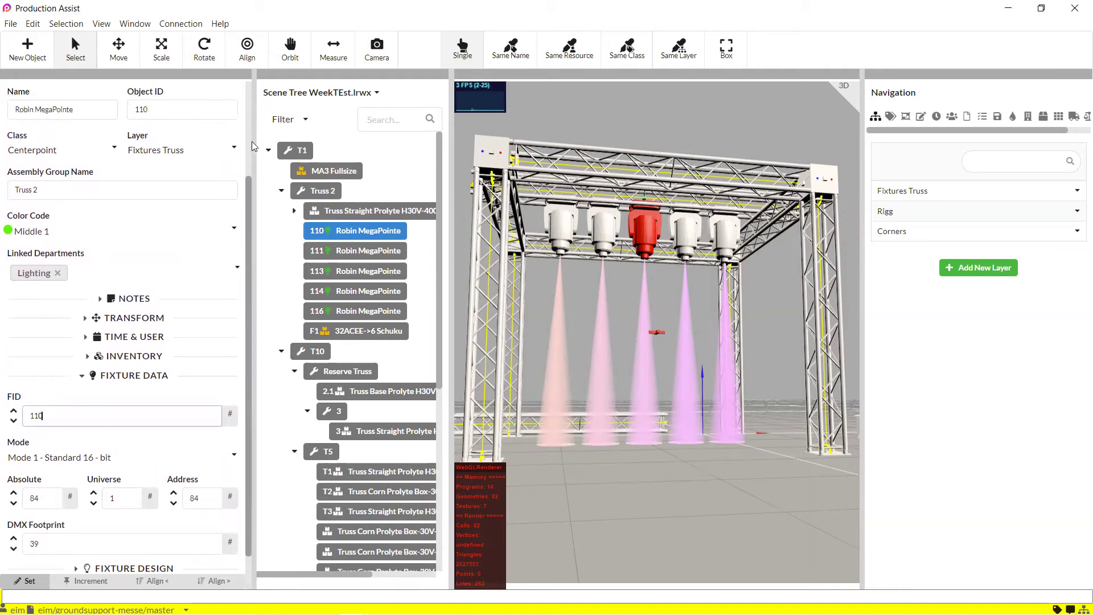
scroll(252, 139, up, 4)
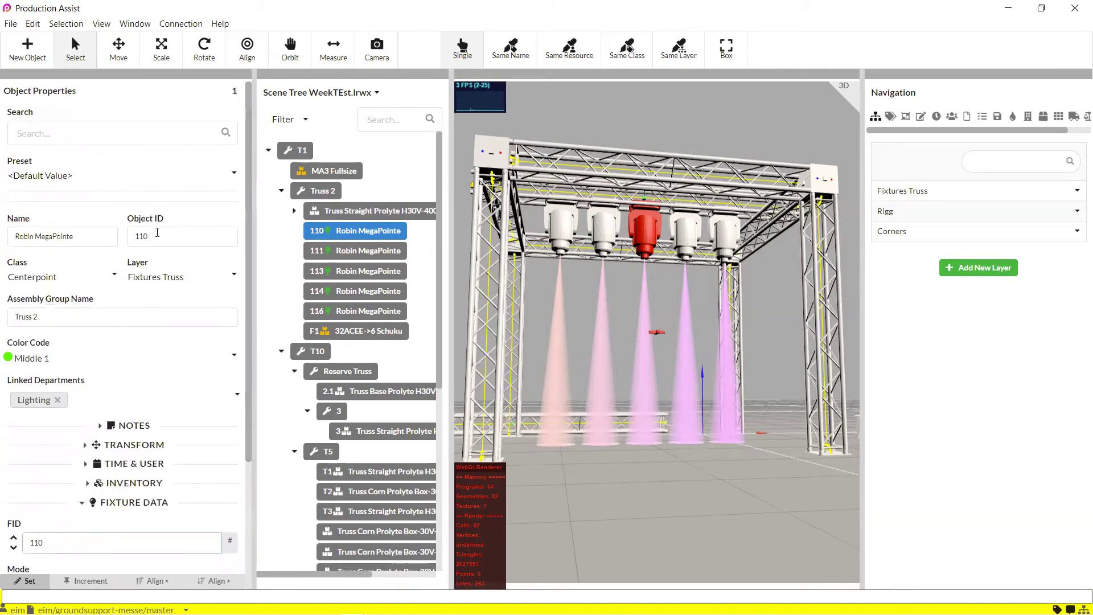
click(182, 236)
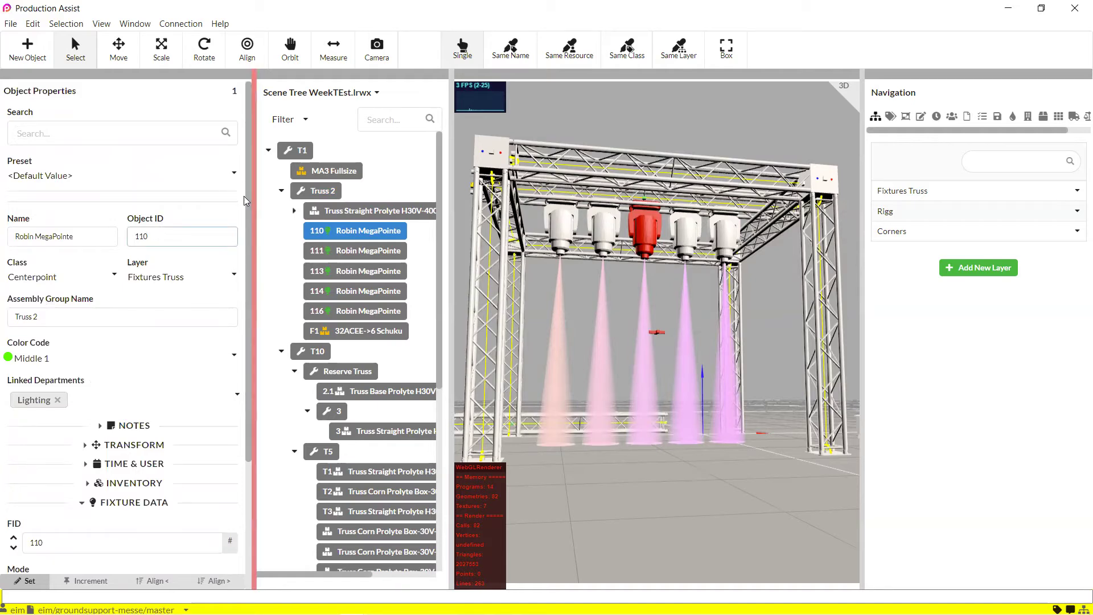
scroll(141, 443, down, 3)
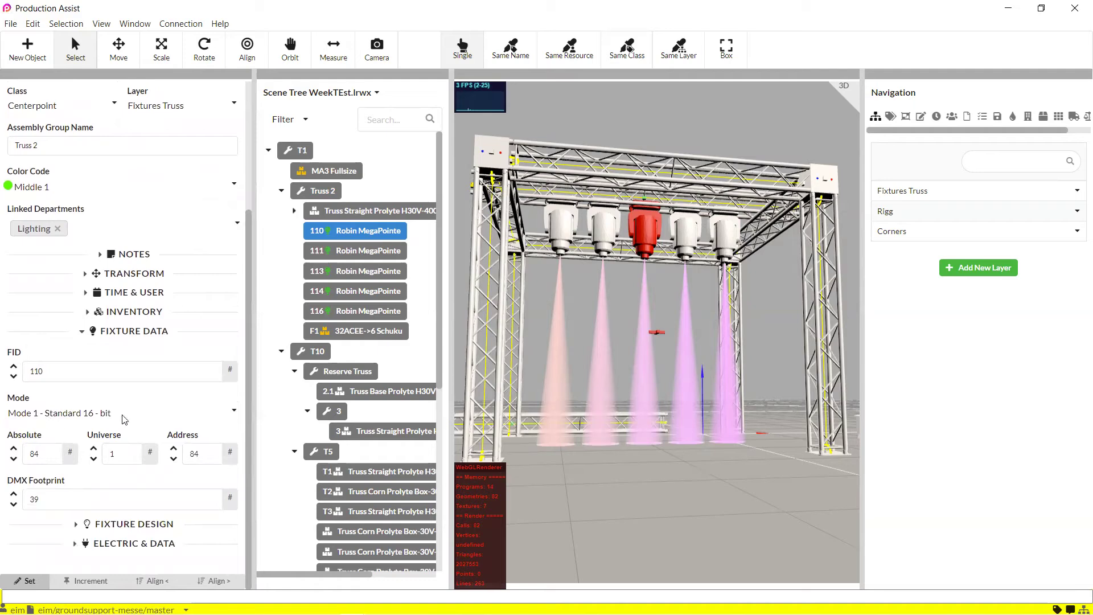
Step: Enter 'Wash' in the DMX Mode dropdown and choose Add Wash to start a new mode
click(141, 416)
click(141, 415)
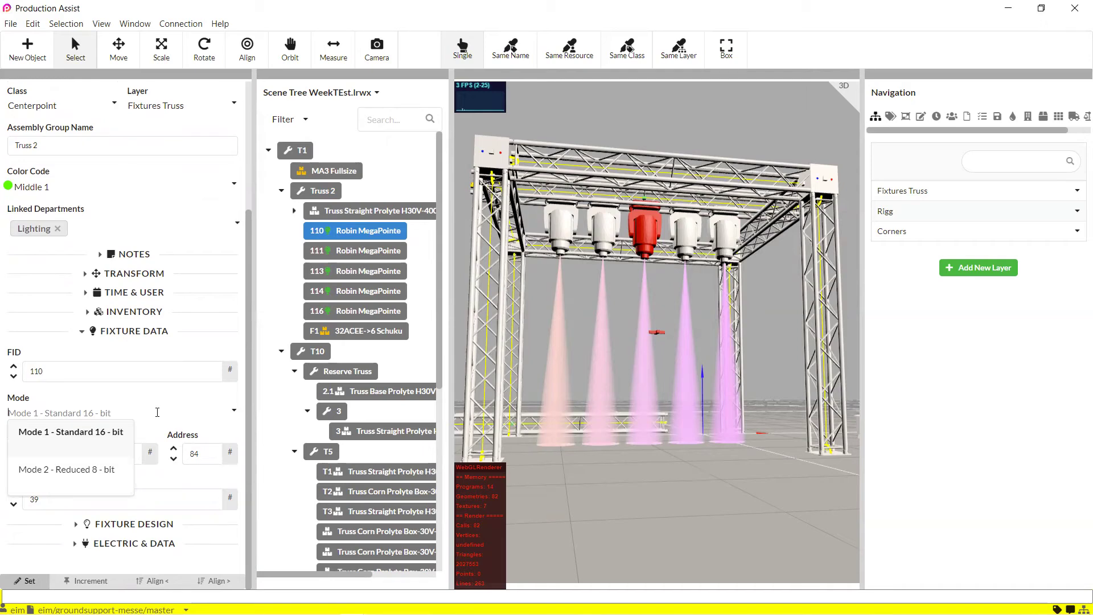
text(Wash)
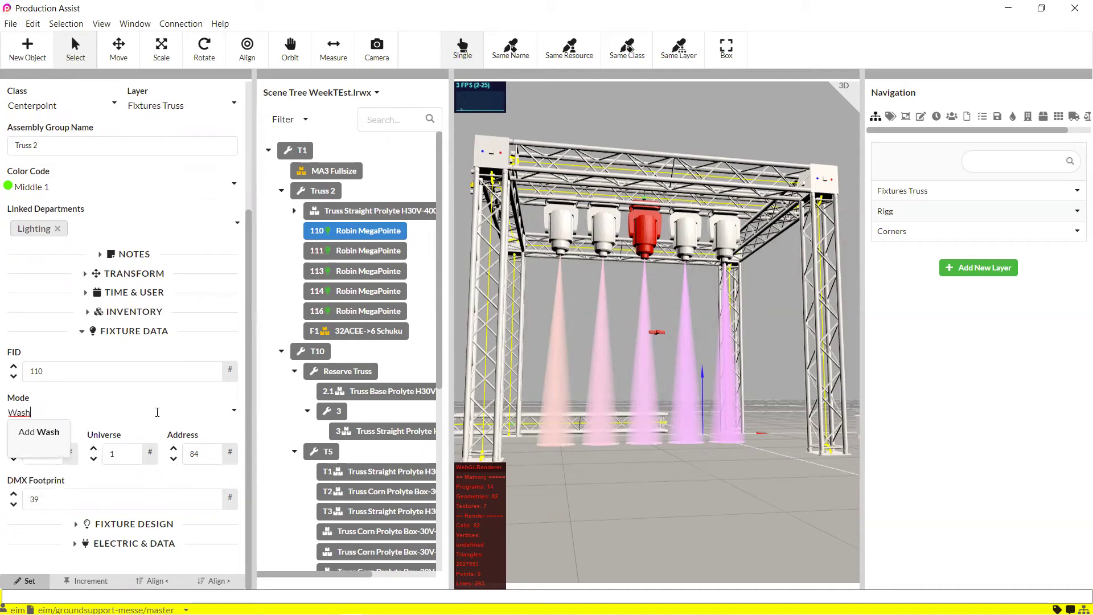
click(39, 431)
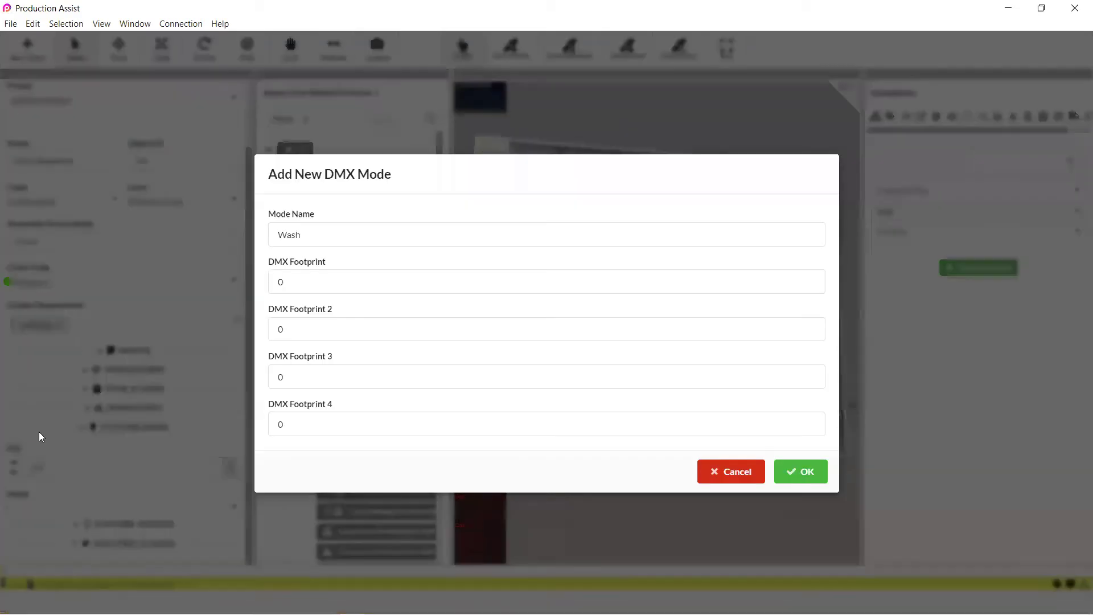
Step: In the Add New DMX Mode dialog, set the Wash mode's DMX Footprint 4 to 1
click(328, 281)
click(328, 376)
click(554, 416)
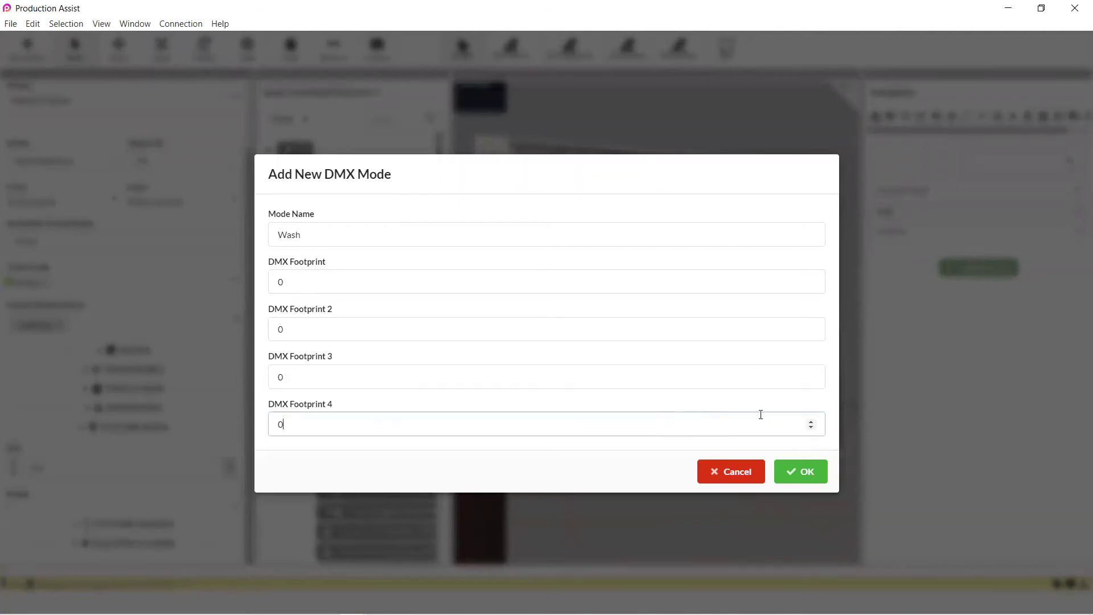
click(810, 427)
click(810, 422)
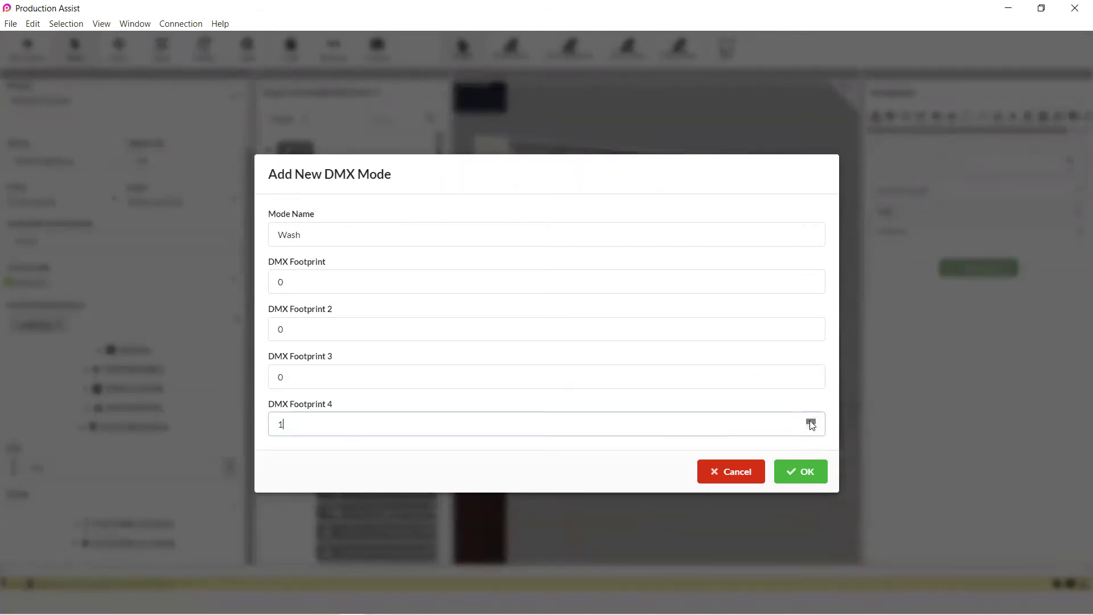